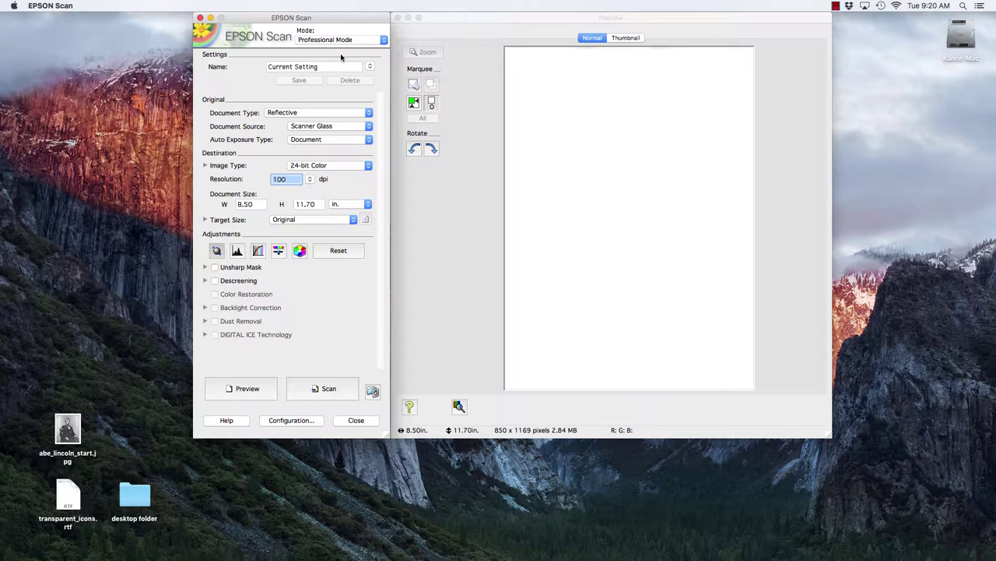
- Choose Professional Mode as the scanning mode
{"action": "mouse_move", "coordinate": [753, 551]}
{"action": "left_click", "coordinate": [317, 39]}
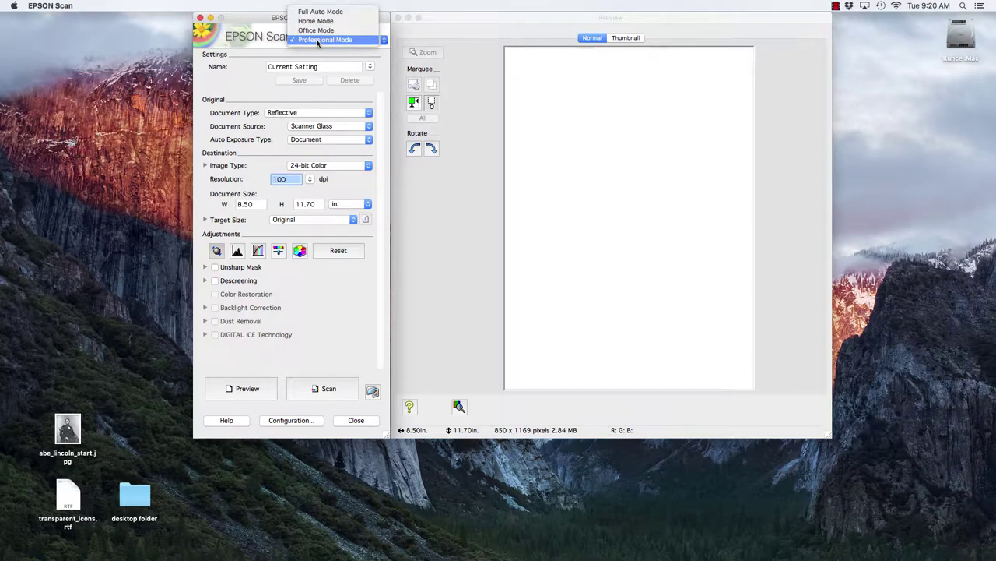
{"action": "left_click", "coordinate": [319, 39]}
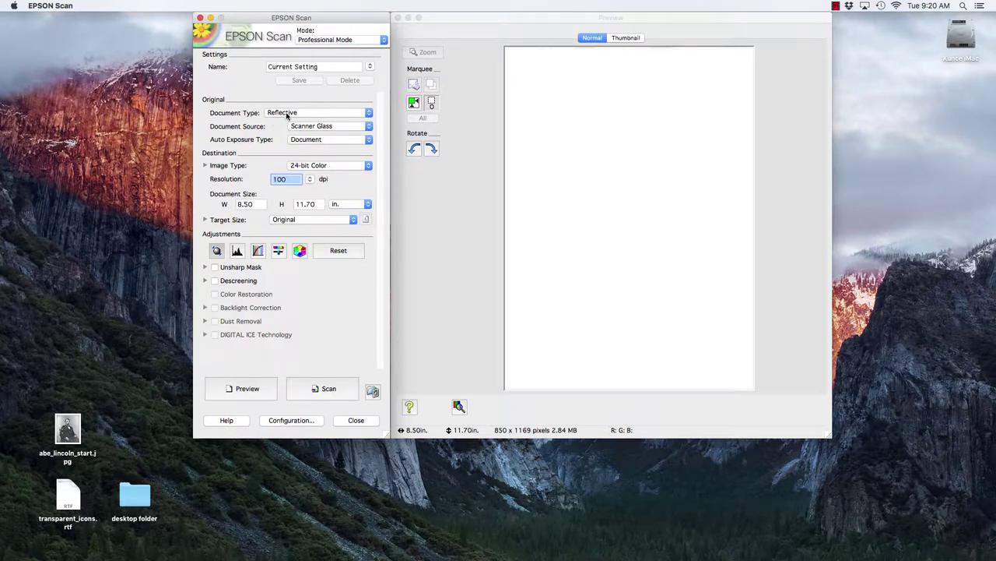
- Set the original to a Reflective document on the Scanner Glass with Photo as the auto exposure type
{"action": "left_click", "coordinate": [286, 113]}
{"action": "left_click", "coordinate": [281, 113]}
{"action": "left_click", "coordinate": [309, 128]}
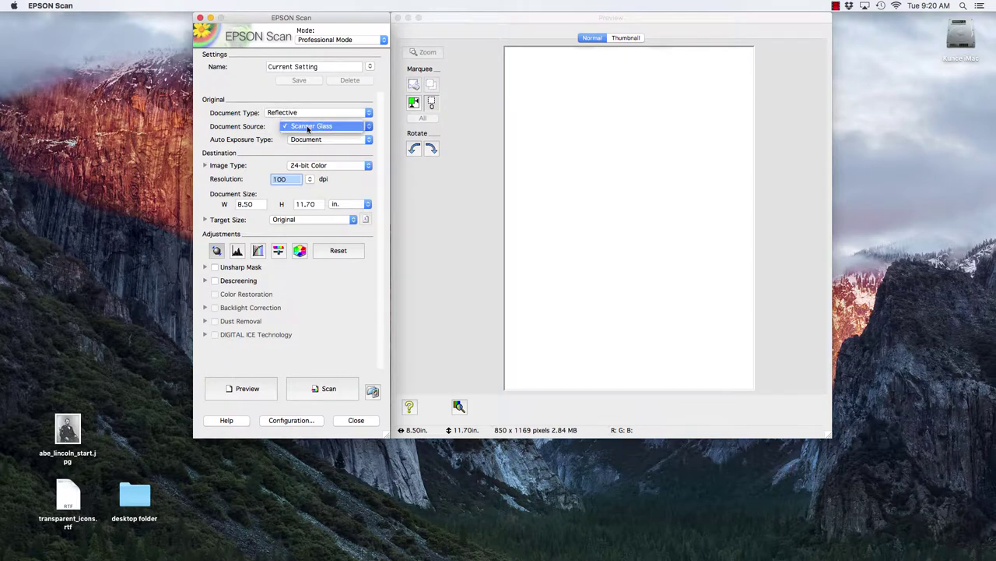
{"action": "left_click", "coordinate": [272, 132]}
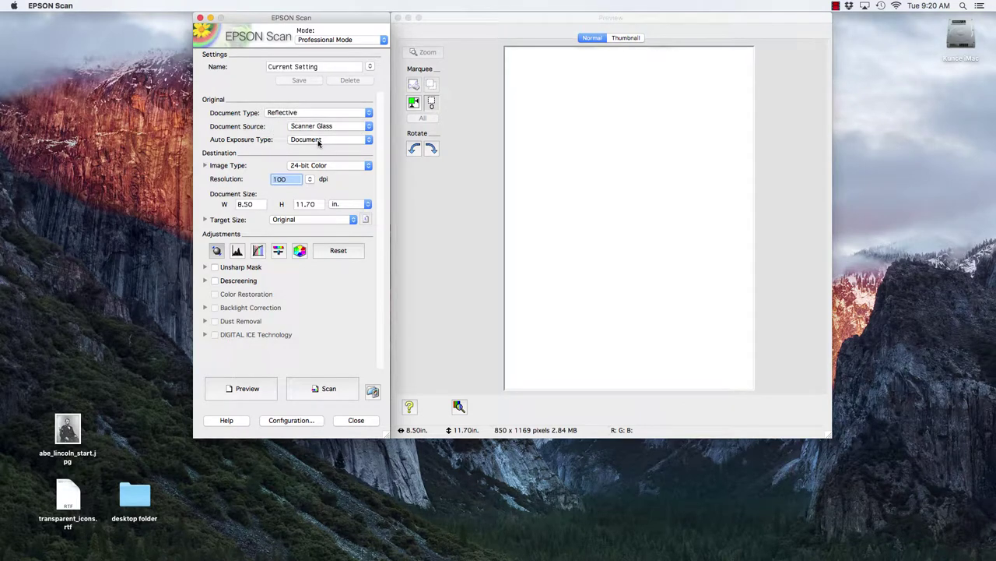
{"action": "left_click", "coordinate": [318, 142]}
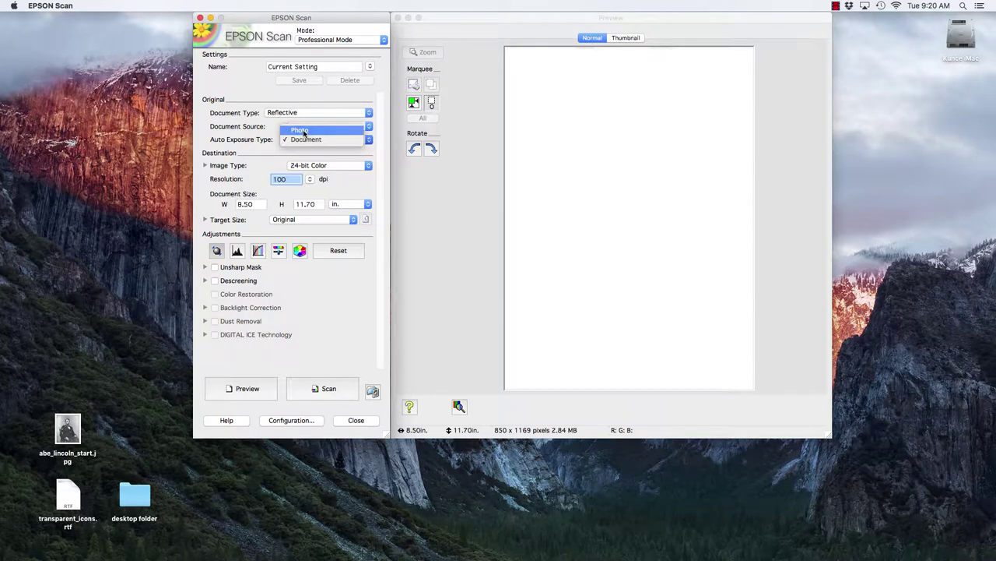
{"action": "left_click", "coordinate": [304, 132]}
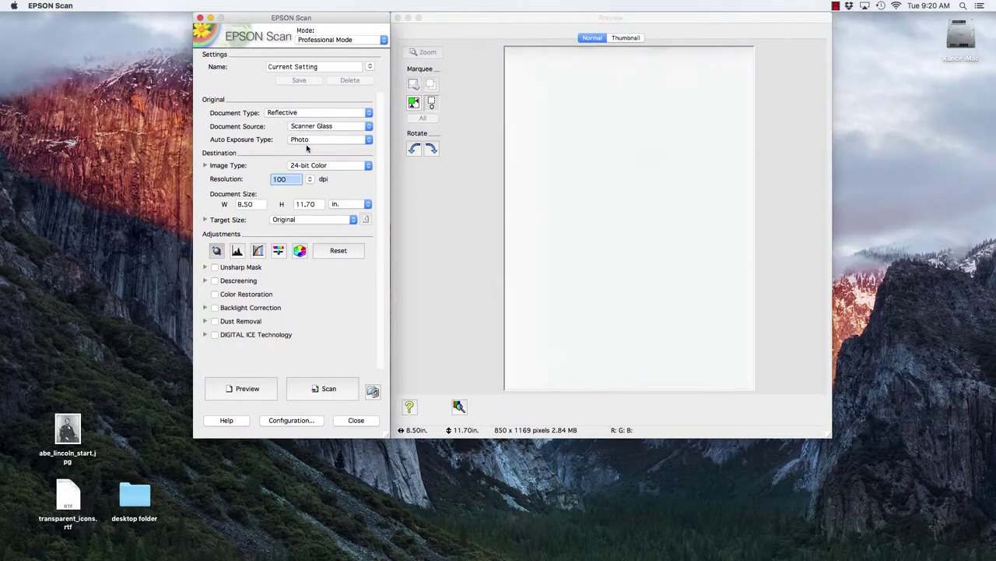
- Review the available image types and choose 24-bit Color for the scan
{"action": "left_click", "coordinate": [307, 166]}
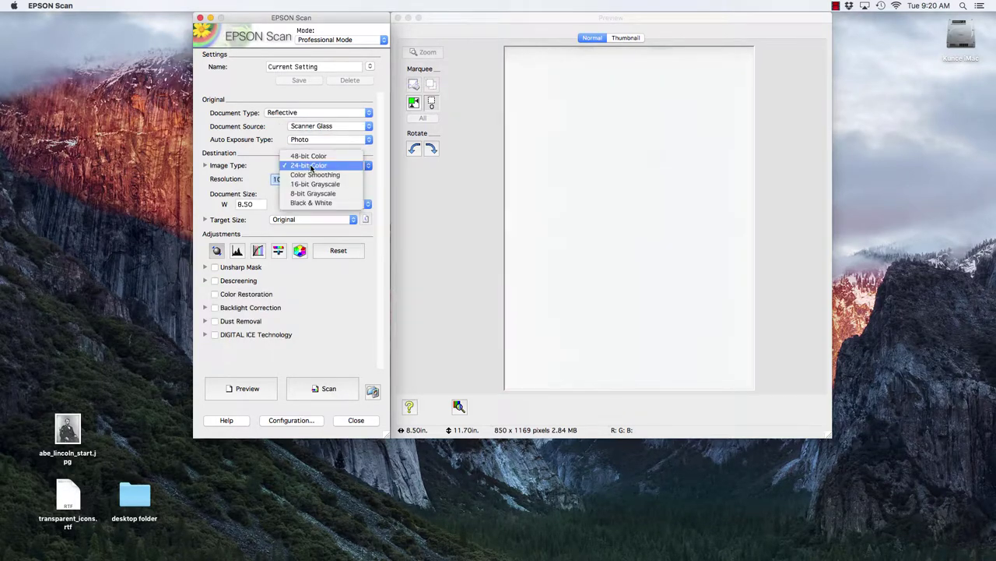
{"action": "left_click", "coordinate": [265, 165]}
{"action": "left_click", "coordinate": [304, 166]}
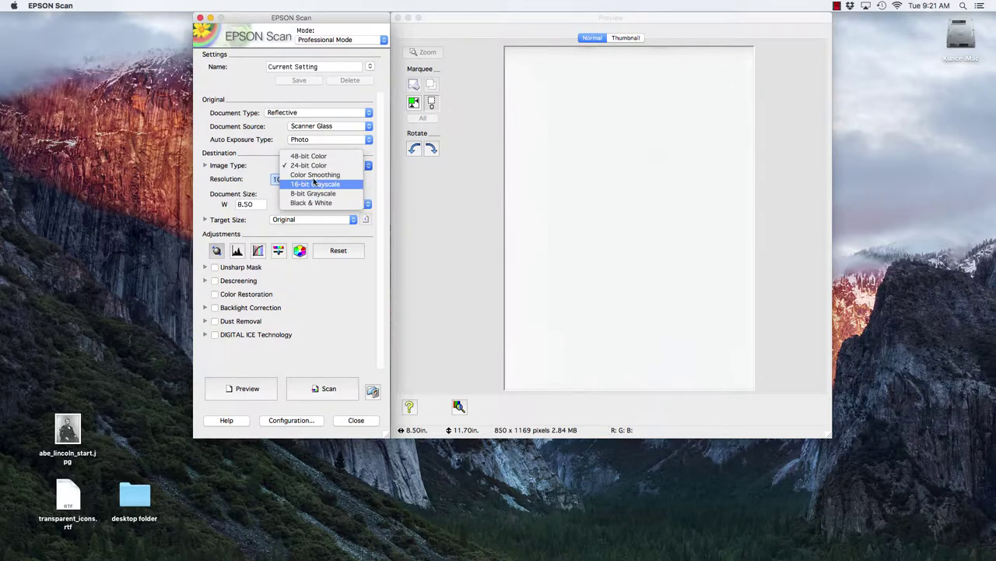
{"action": "left_click", "coordinate": [306, 167]}
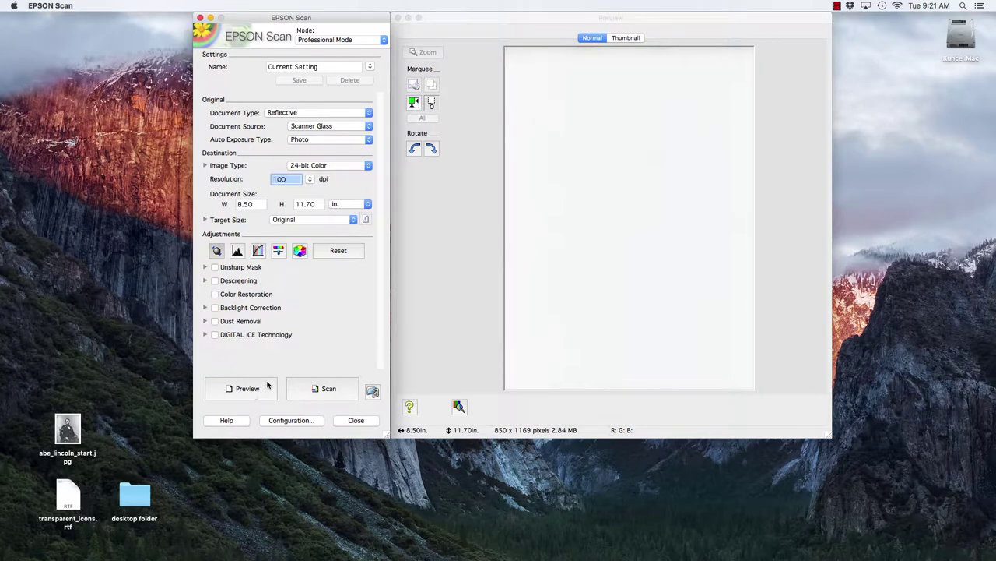
- Preview the scanner glass and fit a marquee of about 6.33 x 4.53 in around the whole photo
{"action": "left_click", "coordinate": [247, 389]}
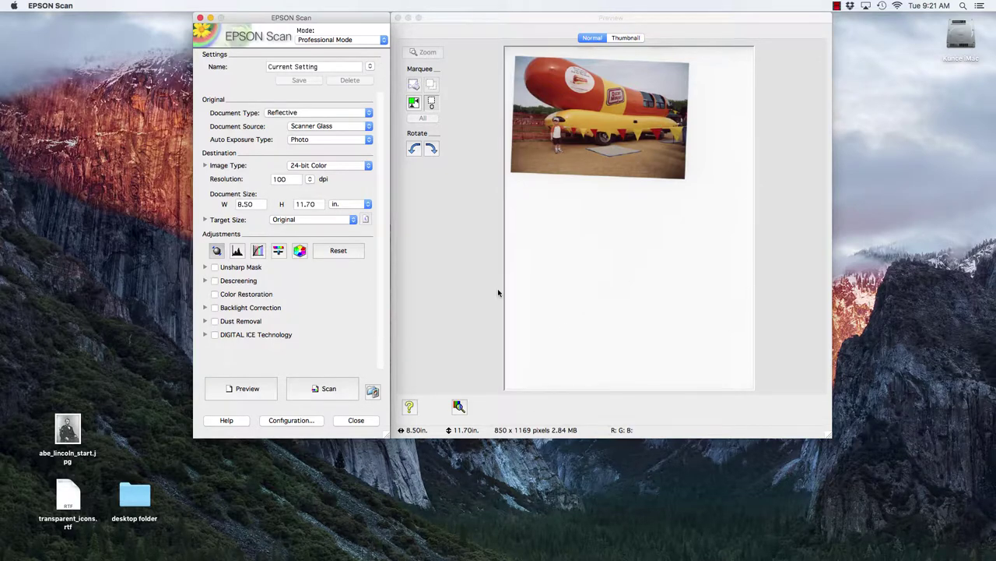
{"action": "left_click", "coordinate": [432, 85]}
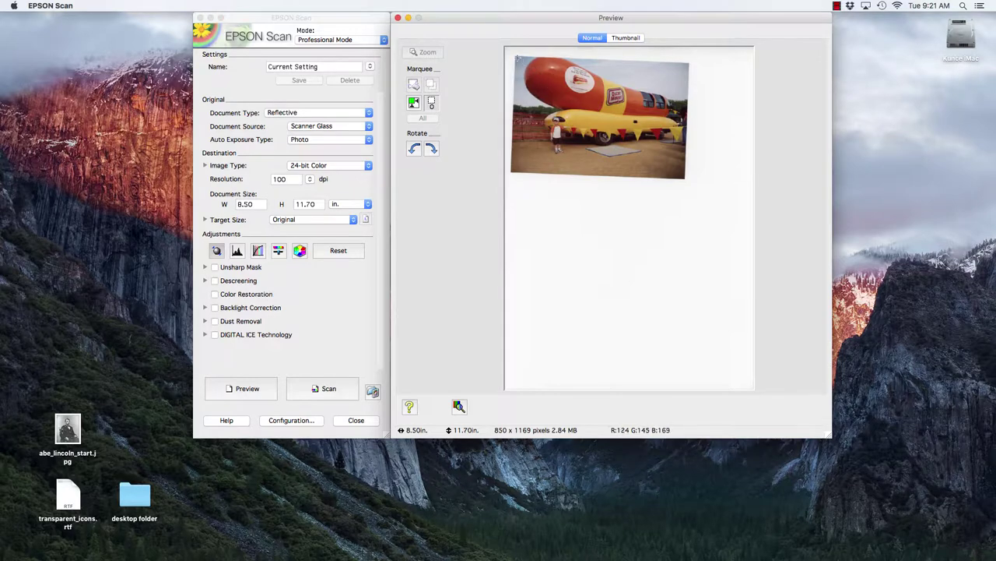
{"action": "left_click_drag", "start_coordinate": [510, 52], "coordinate": [691, 186]}
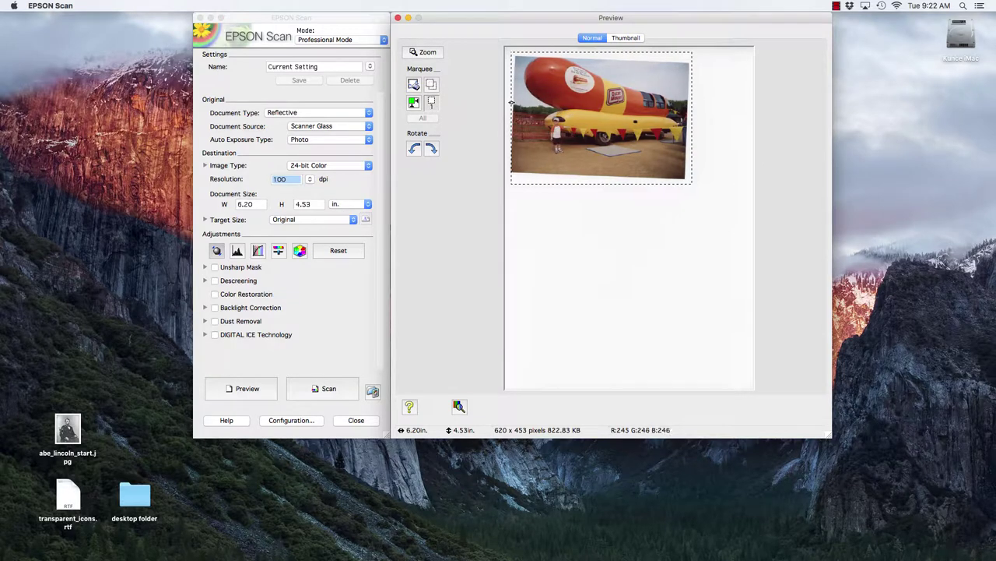
{"action": "left_click_drag", "start_coordinate": [512, 102], "coordinate": [508, 102]}
{"action": "mouse_move", "coordinate": [691, 181]}
{"action": "left_mouse_down"}
{"action": "mouse_move", "coordinate": [734, 252]}
{"action": "mouse_move", "coordinate": [691, 183]}
{"action": "left_mouse_up"}
{"action": "mouse_move", "coordinate": [691, 130]}
{"action": "left_mouse_down"}
{"action": "mouse_move", "coordinate": [732, 131]}
{"action": "mouse_move", "coordinate": [692, 131]}
{"action": "left_mouse_up"}
- Scan the selected photo to the Desktop as a TIFF file with the file name prefix tif
{"action": "left_click", "coordinate": [336, 389]}
{"action": "left_click", "coordinate": [339, 391]}
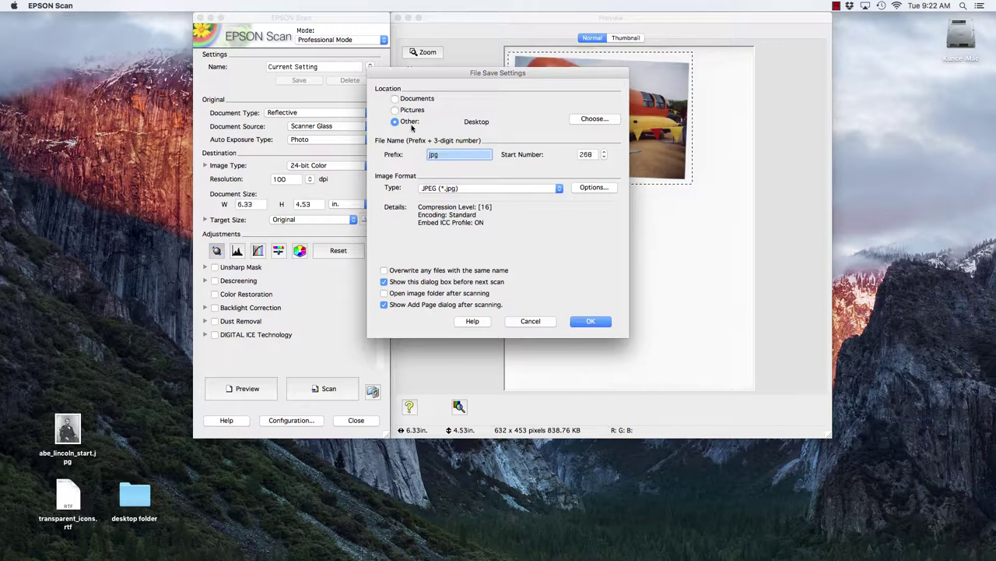
{"action": "left_click", "coordinate": [436, 191]}
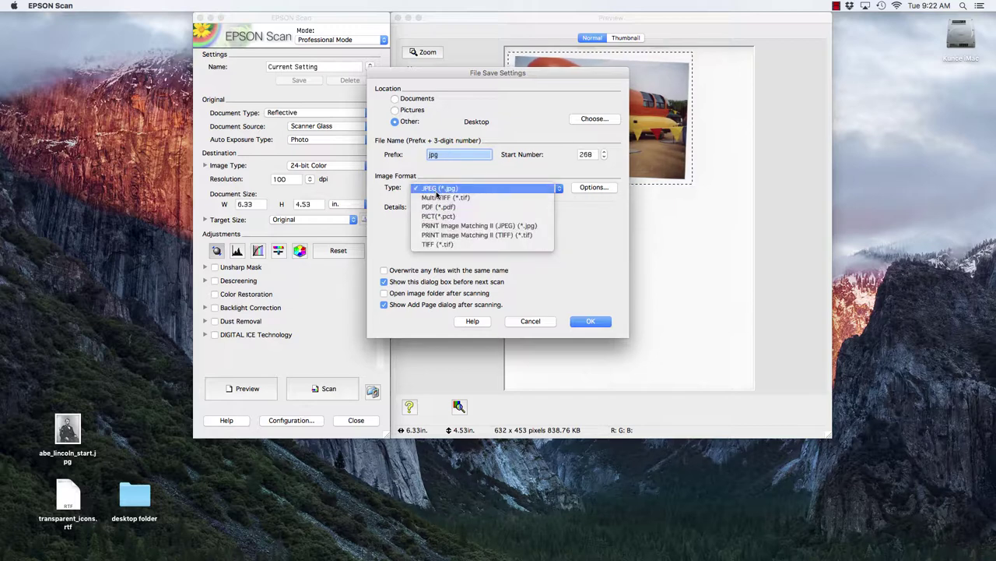
{"action": "left_click", "coordinate": [435, 244]}
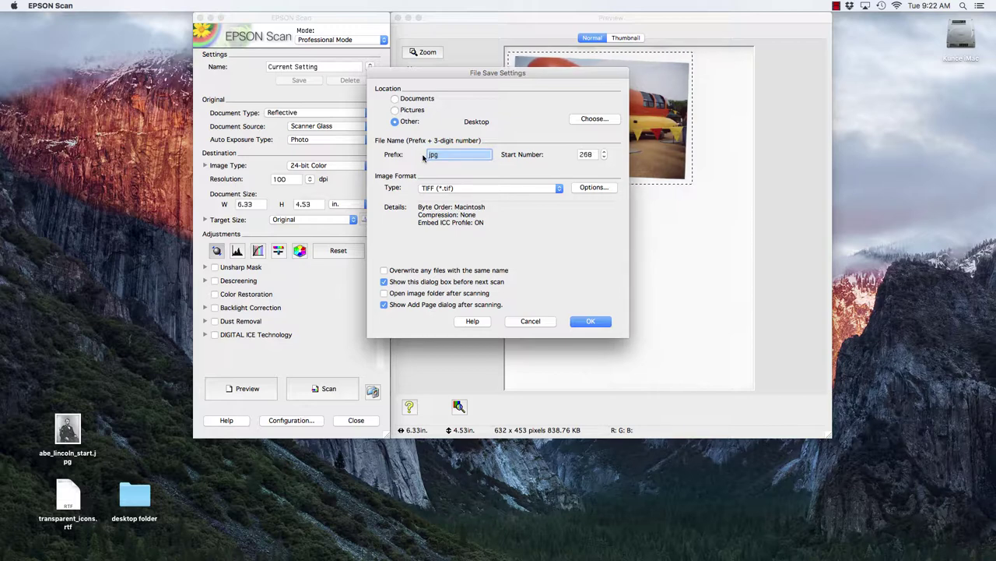
{"action": "type", "text": "tif"}
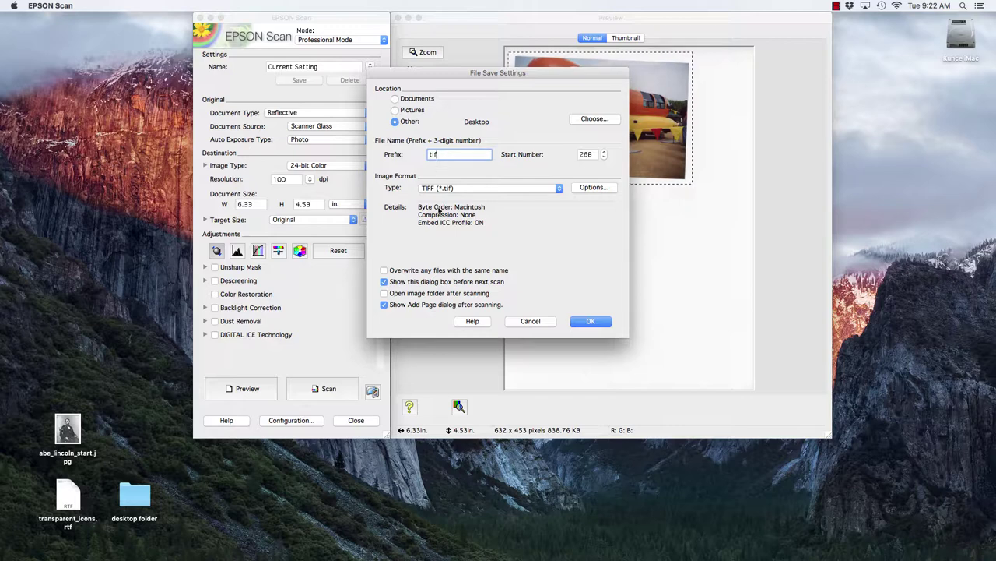
{"action": "left_click", "coordinate": [592, 321]}
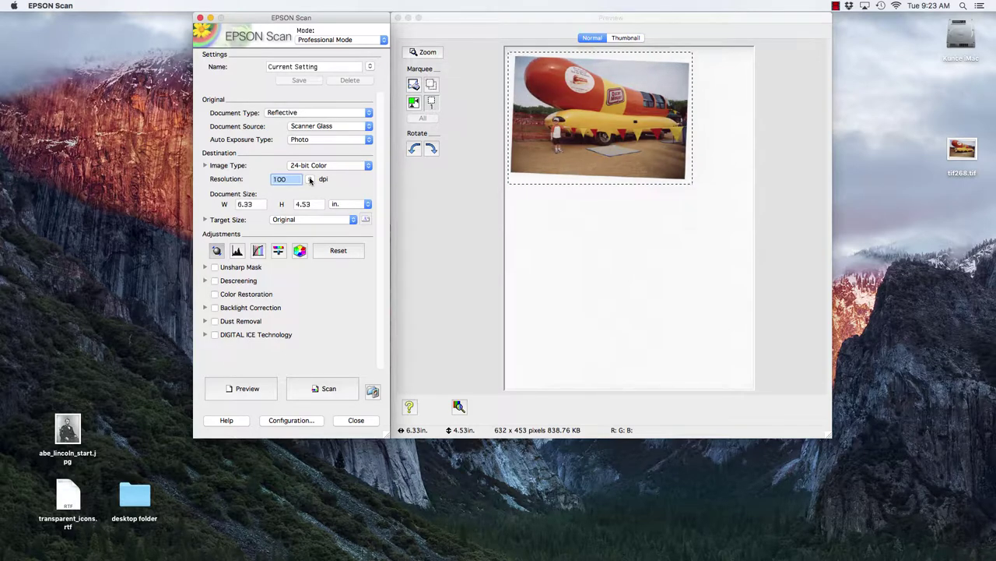
- Set the resolution to 400 dpi and scan the selected photo again to the Desktop as a TIFF
{"action": "left_click", "coordinate": [310, 180]}
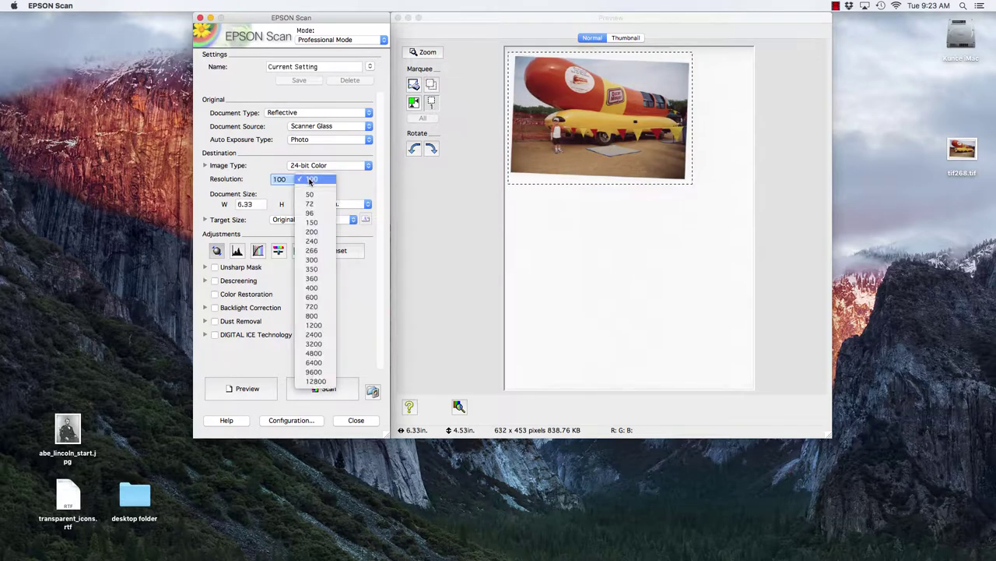
{"action": "left_click", "coordinate": [316, 247]}
{"action": "left_click", "coordinate": [311, 286]}
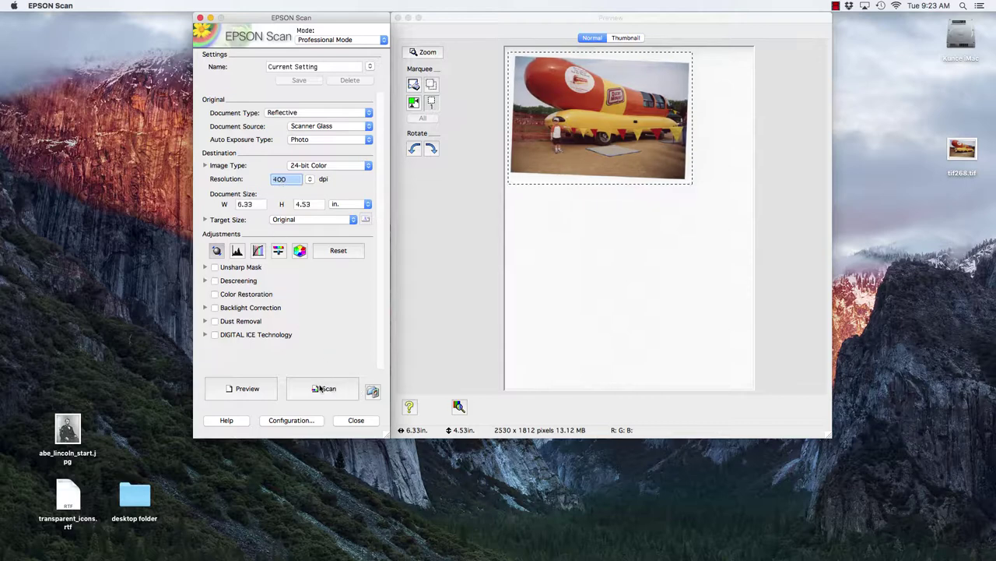
{"action": "left_click", "coordinate": [327, 391]}
{"action": "left_click", "coordinate": [329, 389]}
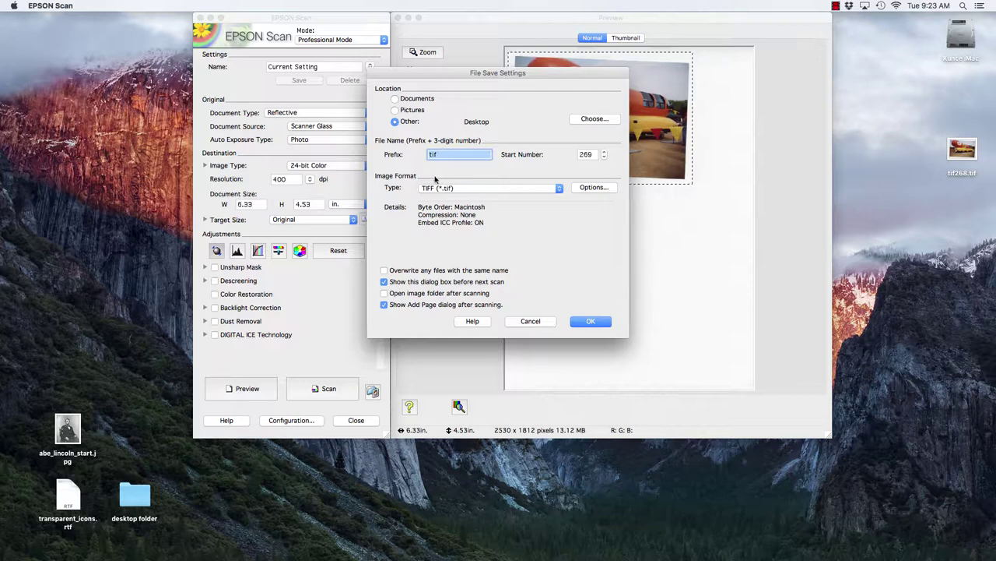
{"action": "left_click", "coordinate": [593, 322]}
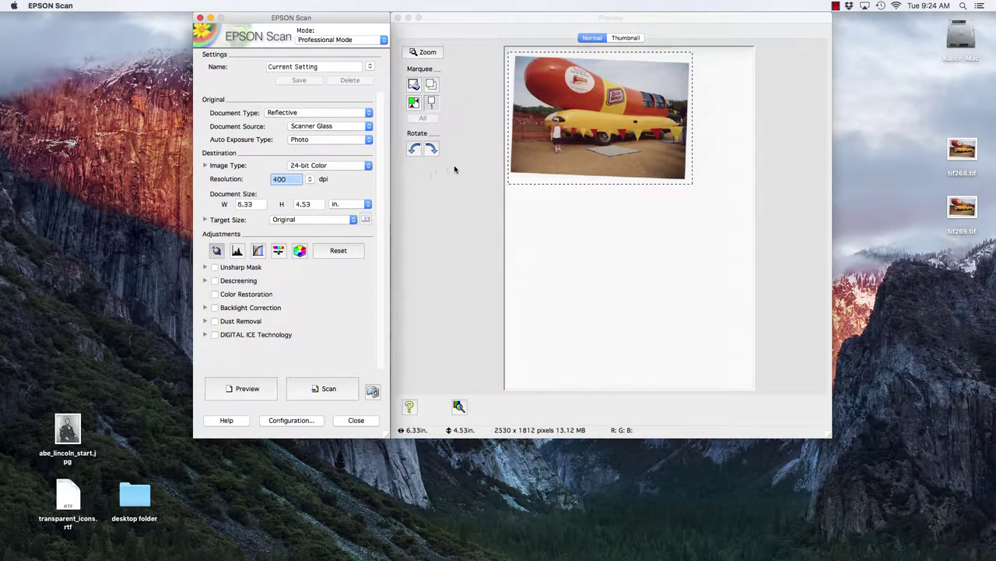
- Examine the scanned image tif269.tif on the desktop in Quick Look and close the view
{"action": "left_click", "coordinate": [964, 208]}
{"action": "key", "text": "space"}
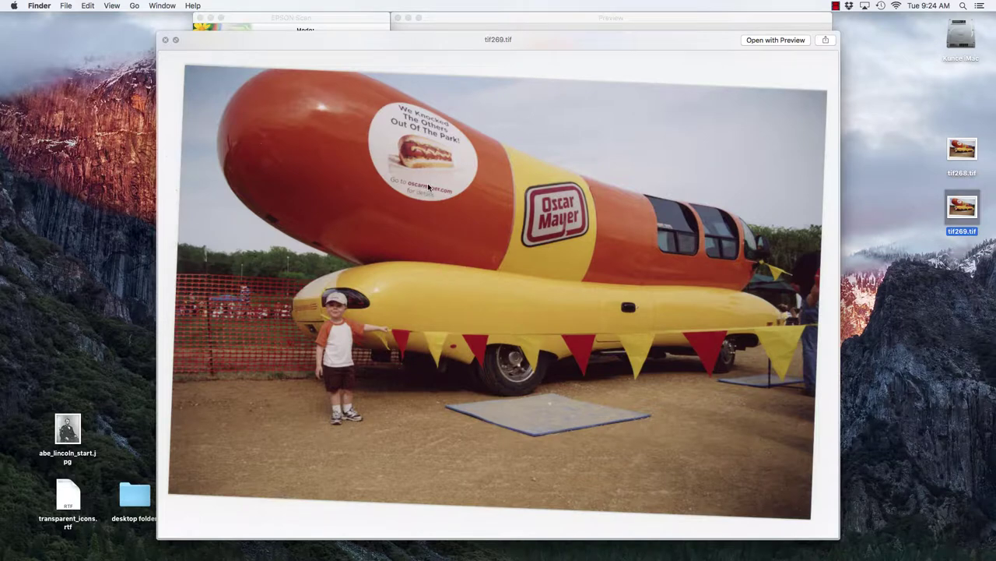
{"action": "key", "text": "space"}
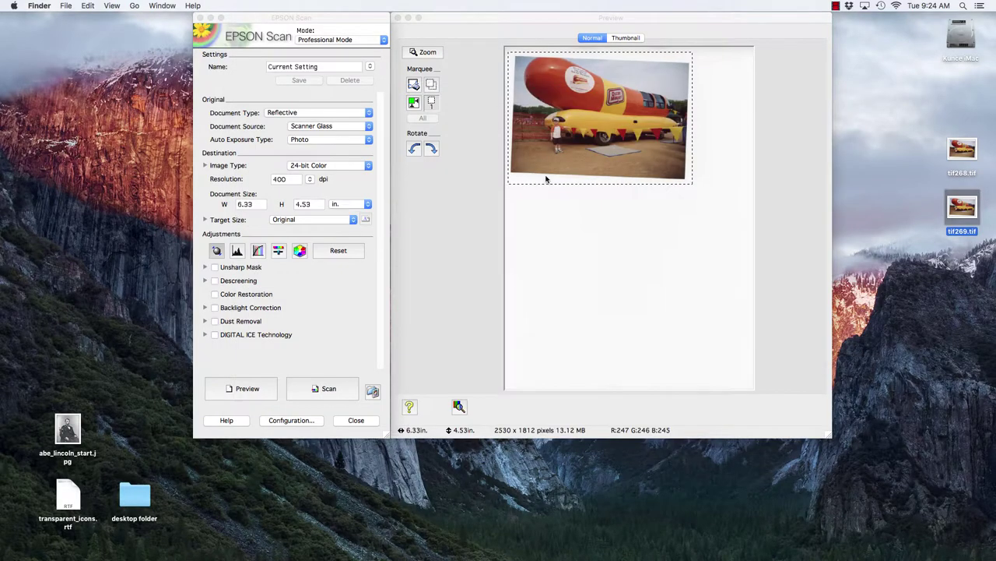